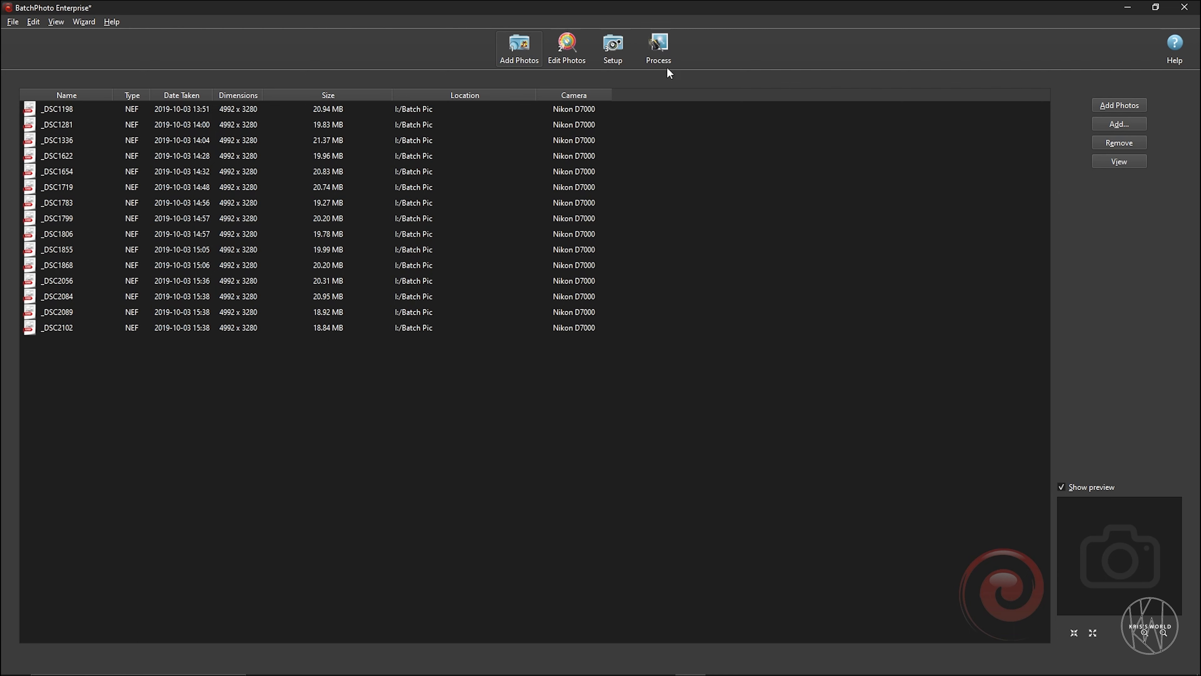
Start photo editing and add the Contrast filter from the touch-up filters to the batch
{"action": "left_click", "coordinate": [567, 48]}
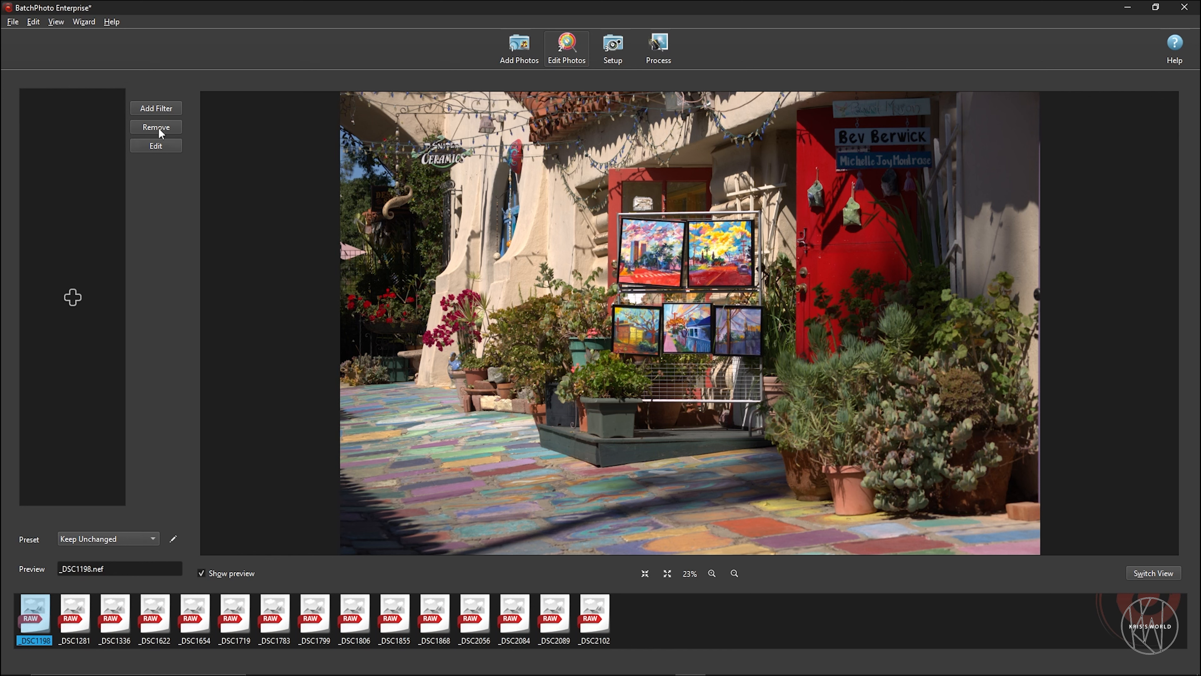
{"action": "left_click", "coordinate": [161, 109]}
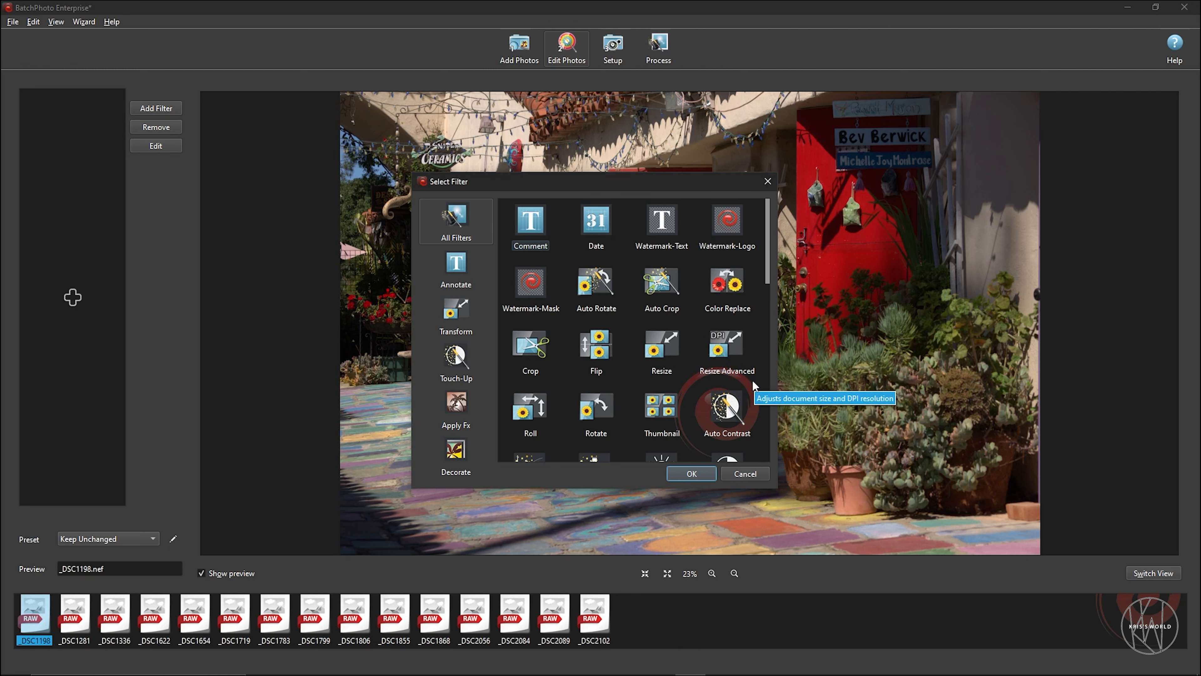
{"action": "scroll", "coordinate": [736, 376], "scroll_direction": "down", "scroll_amount": 10}
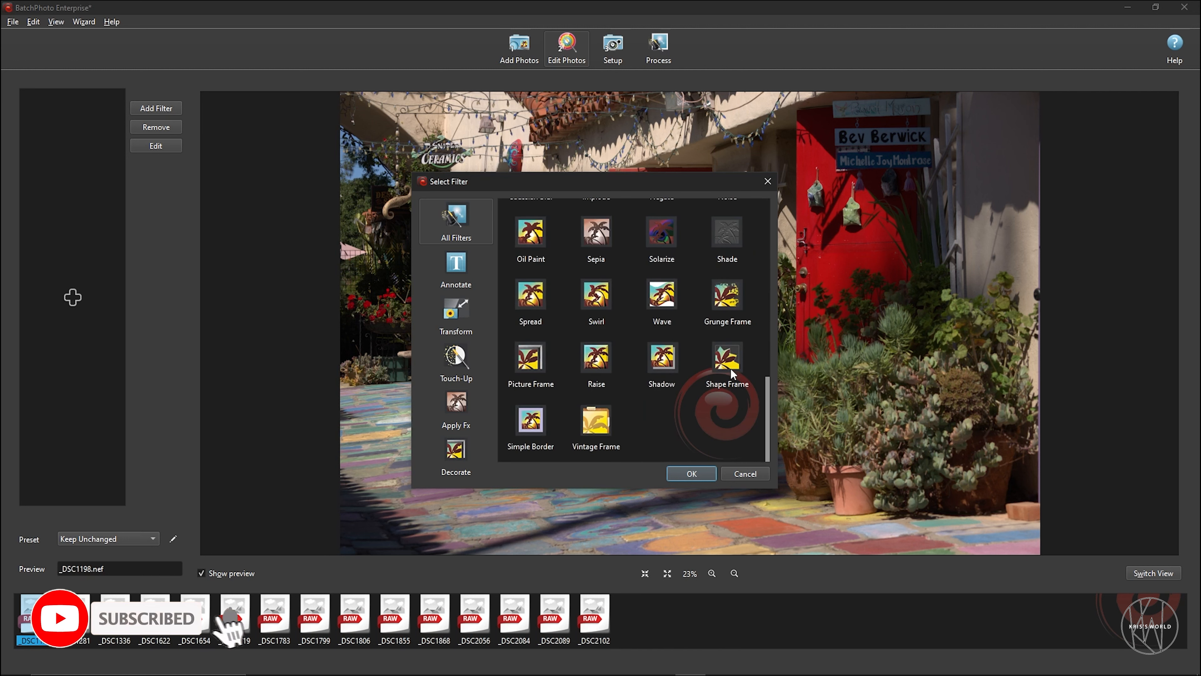
{"action": "scroll", "coordinate": [719, 364], "scroll_direction": "up", "scroll_amount": 8}
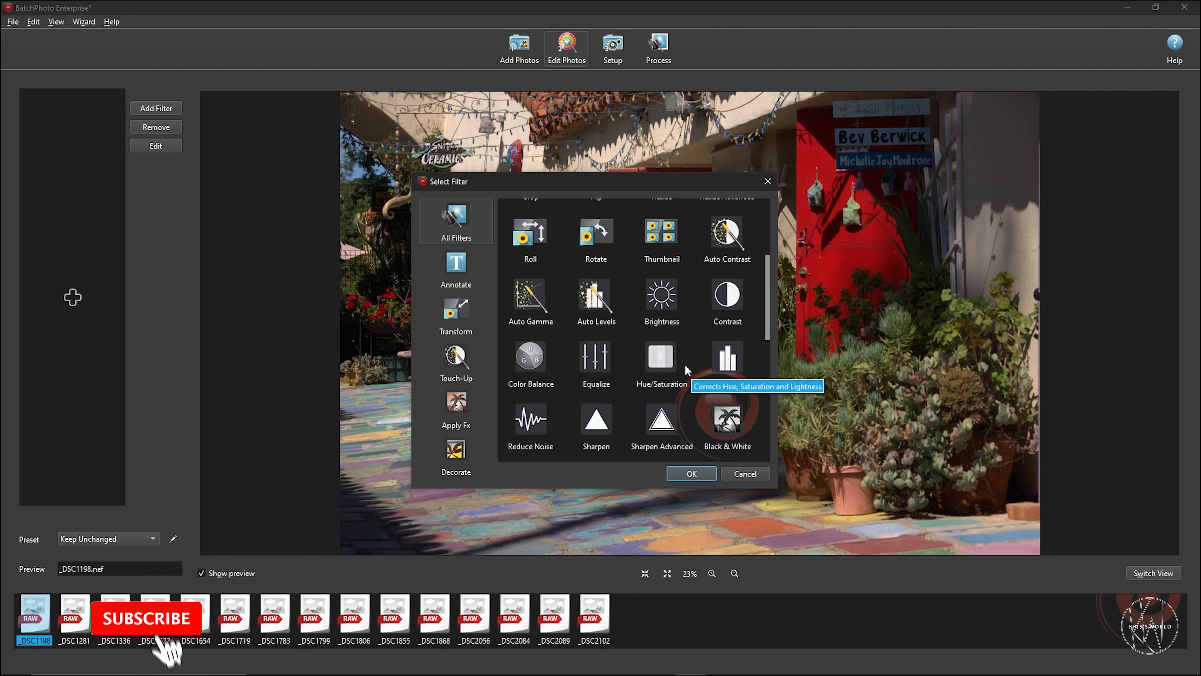
{"action": "scroll", "coordinate": [695, 416], "scroll_direction": "down", "scroll_amount": 5}
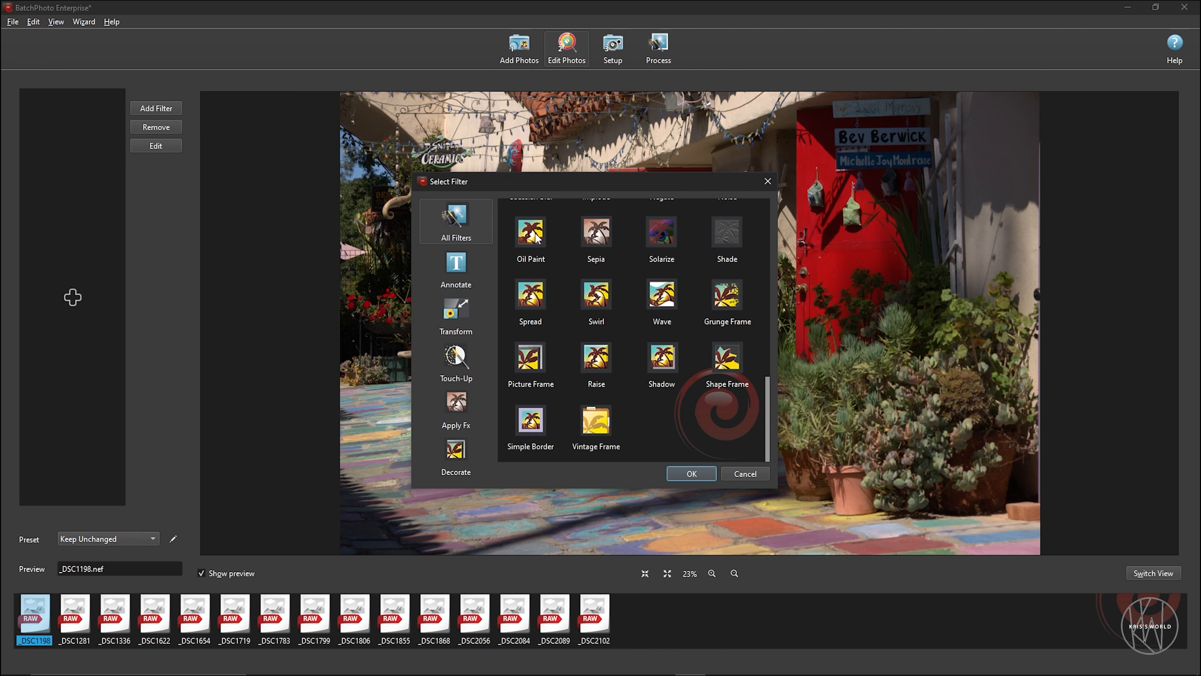
{"action": "left_click", "coordinate": [459, 357]}
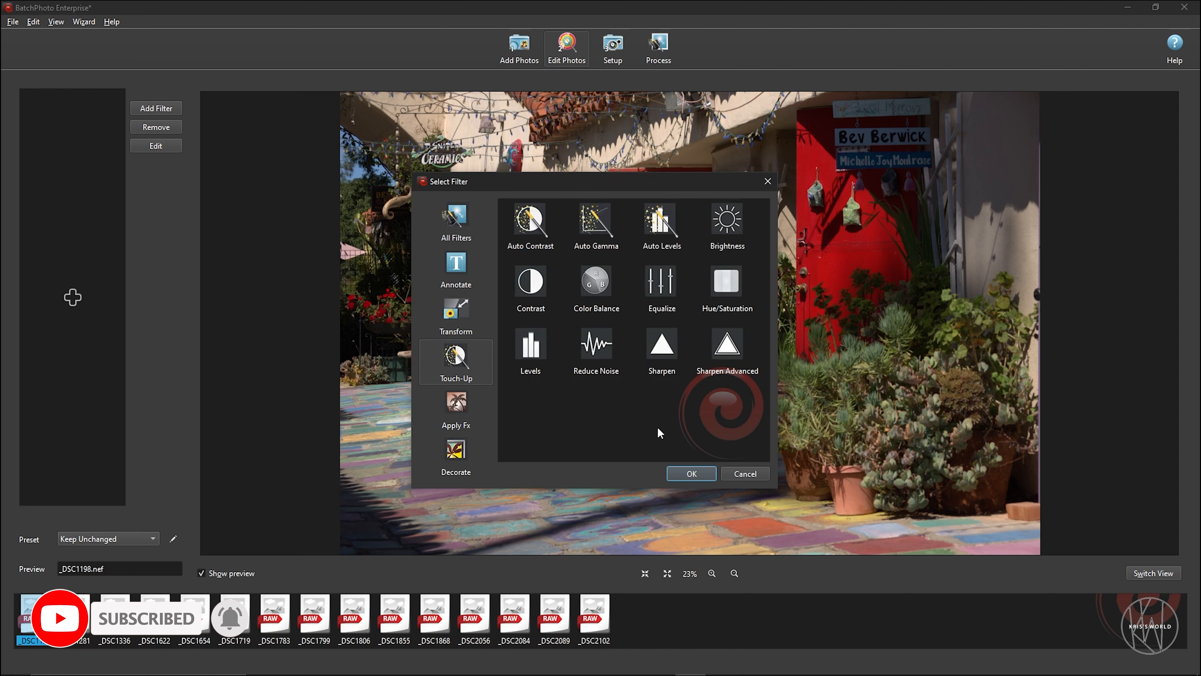
{"action": "left_click", "coordinate": [528, 281]}
{"action": "left_click", "coordinate": [692, 473]}
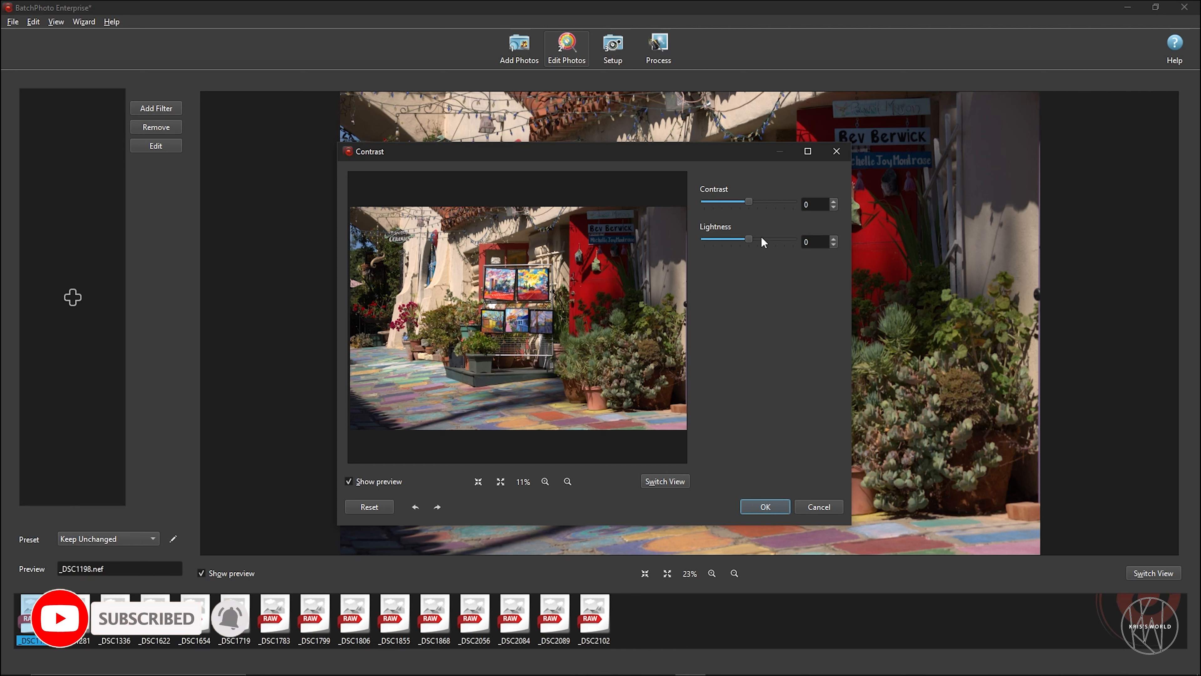
Raise the Contrast filter's contrast value to 11
{"action": "left_click", "coordinate": [833, 201]}
{"action": "left_click", "coordinate": [833, 201]}
{"action": "left_click", "coordinate": [832, 202]}
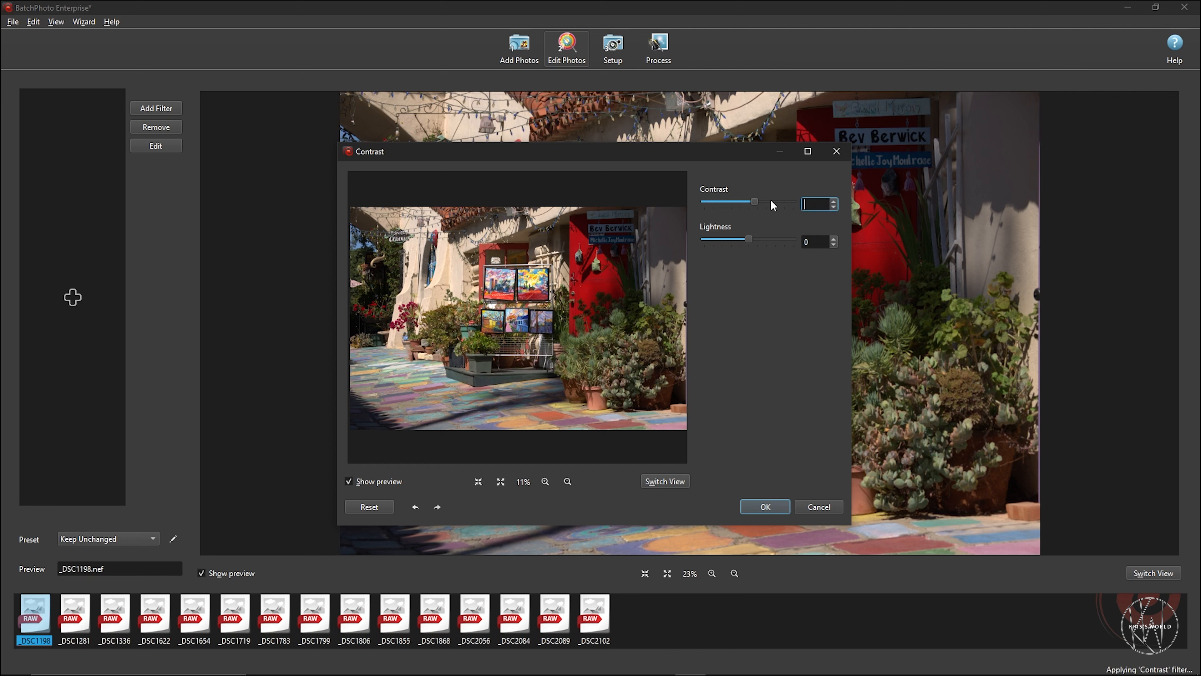
{"action": "left_click", "coordinate": [755, 201]}
{"action": "left_click_drag", "start_coordinate": [755, 202], "coordinate": [756, 203]}
{"action": "left_click_drag", "start_coordinate": [759, 203], "coordinate": [760, 202]}
Compare the contrast preview with the original photo, first fitted and then at 100% zoom in the shadow areas
{"action": "left_click", "coordinate": [675, 482]}
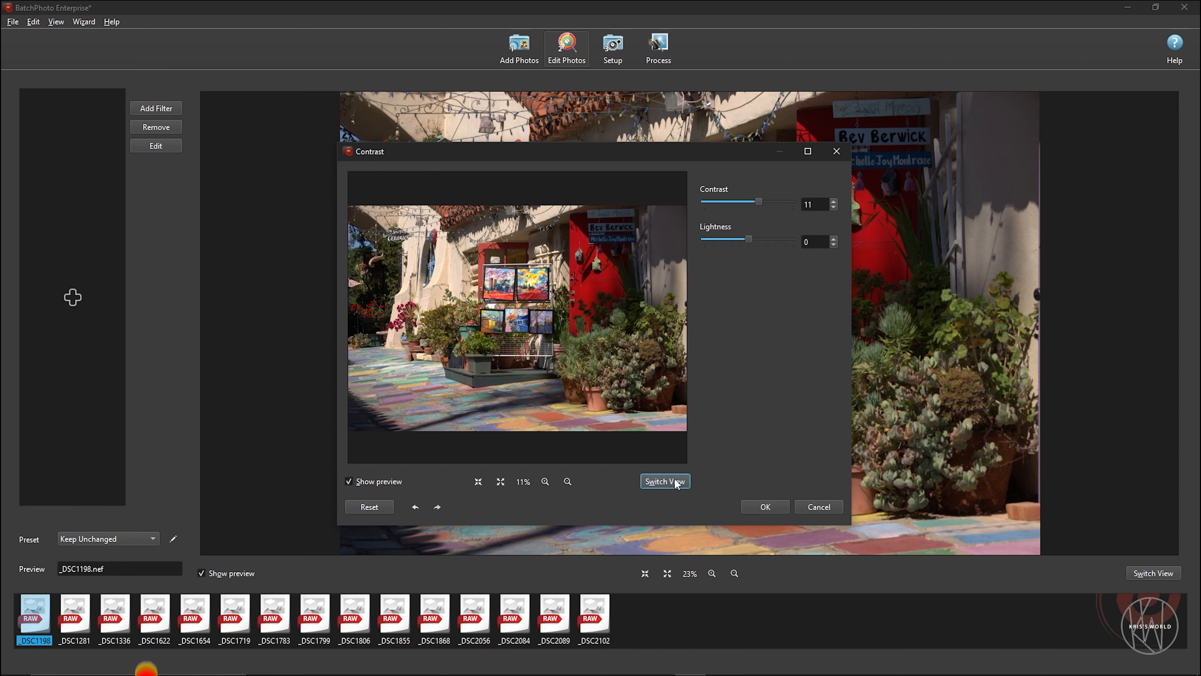
{"action": "left_click", "coordinate": [674, 481]}
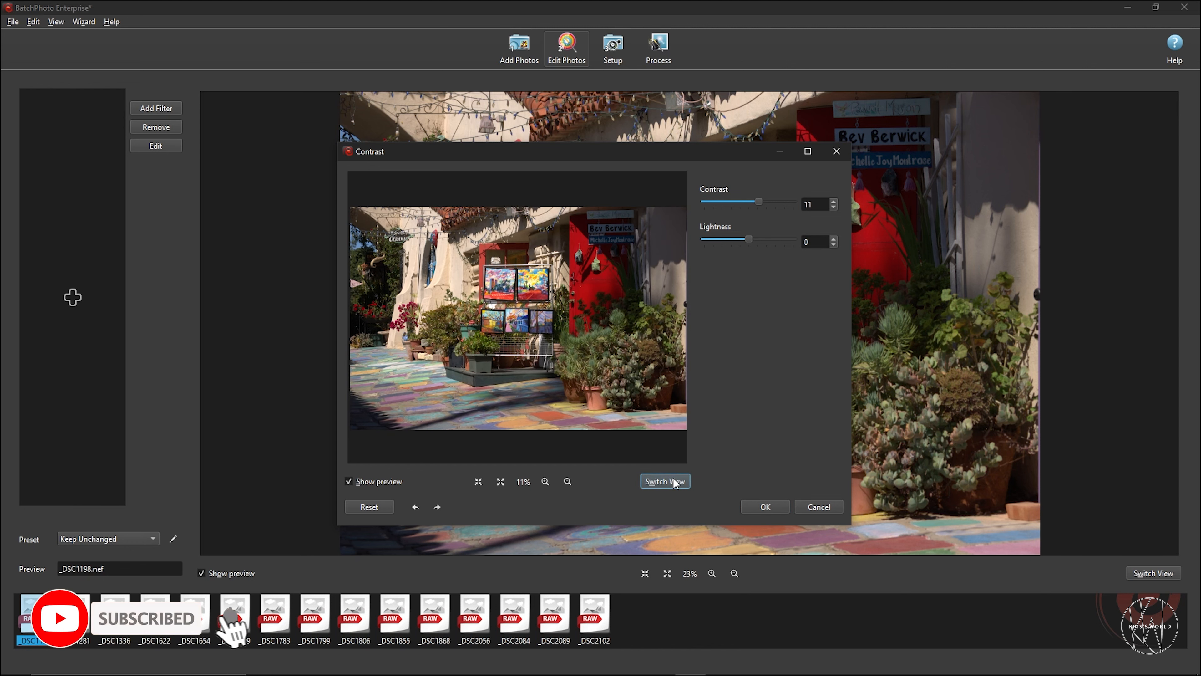
{"action": "left_click", "coordinate": [674, 480]}
{"action": "left_click", "coordinate": [675, 482]}
{"action": "left_click", "coordinate": [676, 481]}
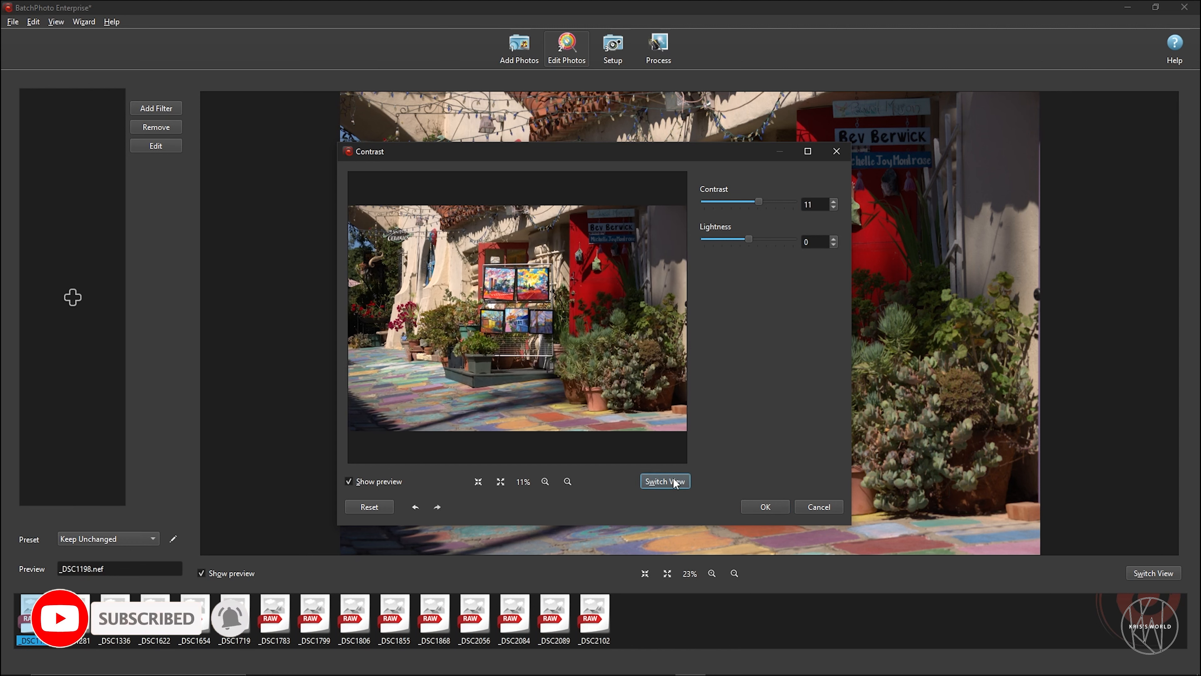
{"action": "left_click", "coordinate": [504, 481]}
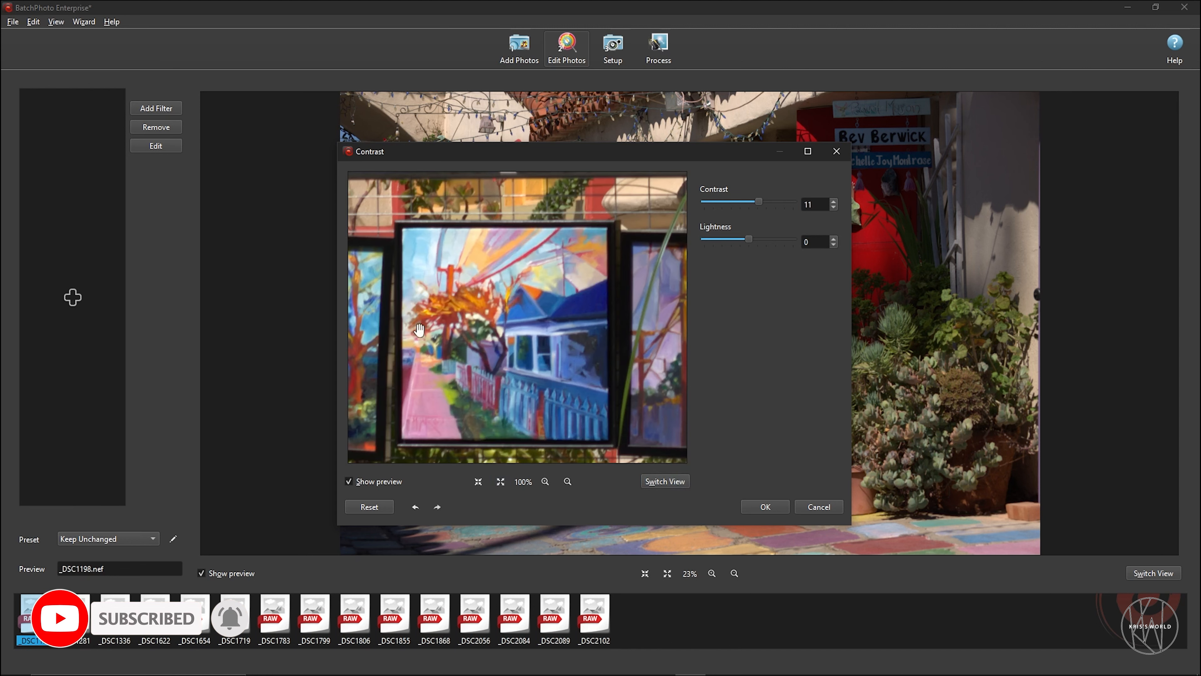
{"action": "left_click_drag", "start_coordinate": [419, 330], "coordinate": [681, 347]}
{"action": "left_click_drag", "start_coordinate": [391, 276], "coordinate": [711, 333]}
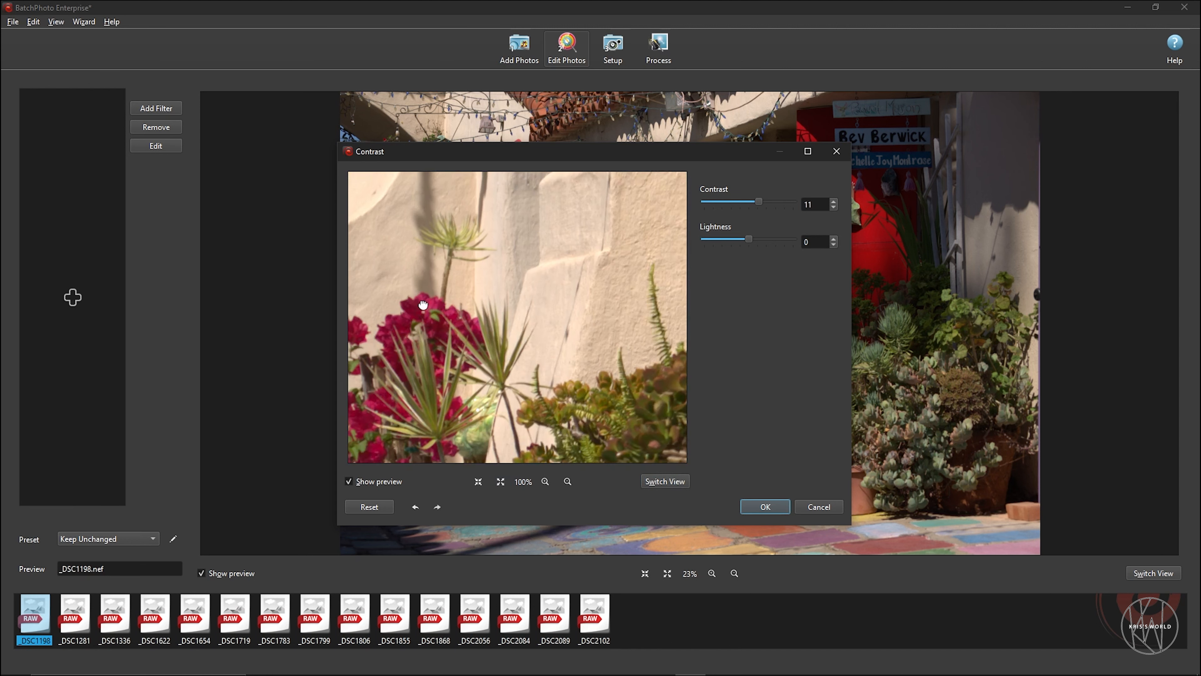
{"action": "left_click_drag", "start_coordinate": [423, 307], "coordinate": [671, 439]}
{"action": "left_click", "coordinate": [659, 486]}
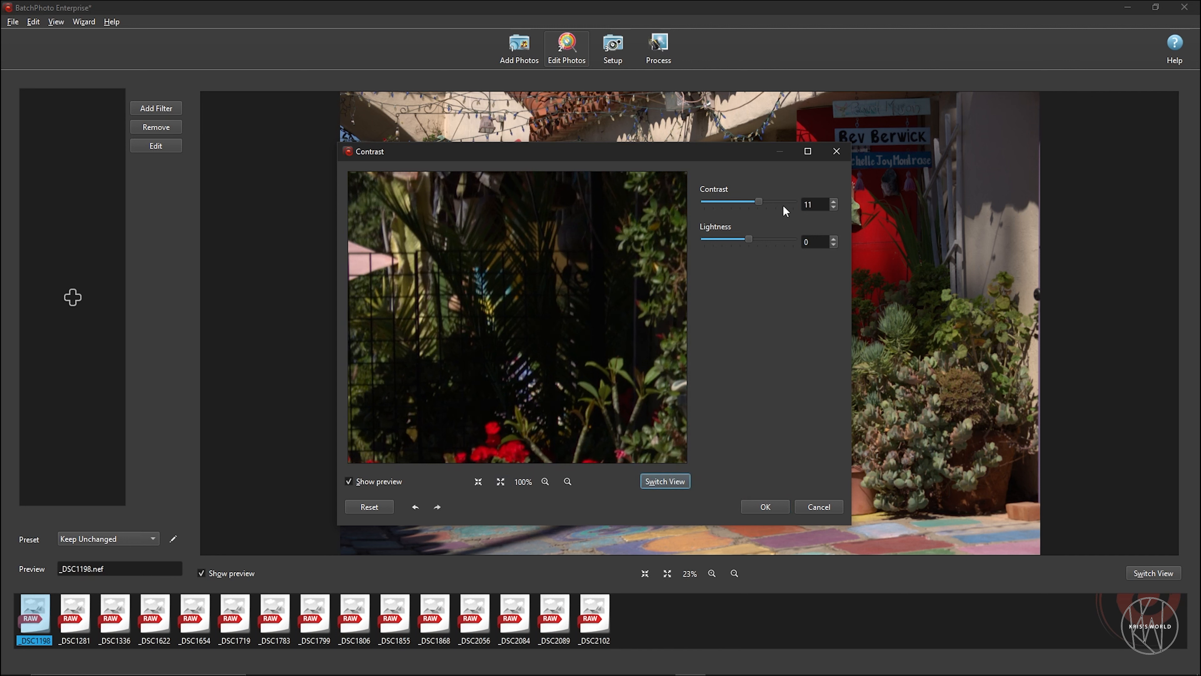
Set the contrast to 18, compare it with the original, and apply the Contrast filter
{"action": "left_click_drag", "start_coordinate": [762, 201], "coordinate": [765, 203]}
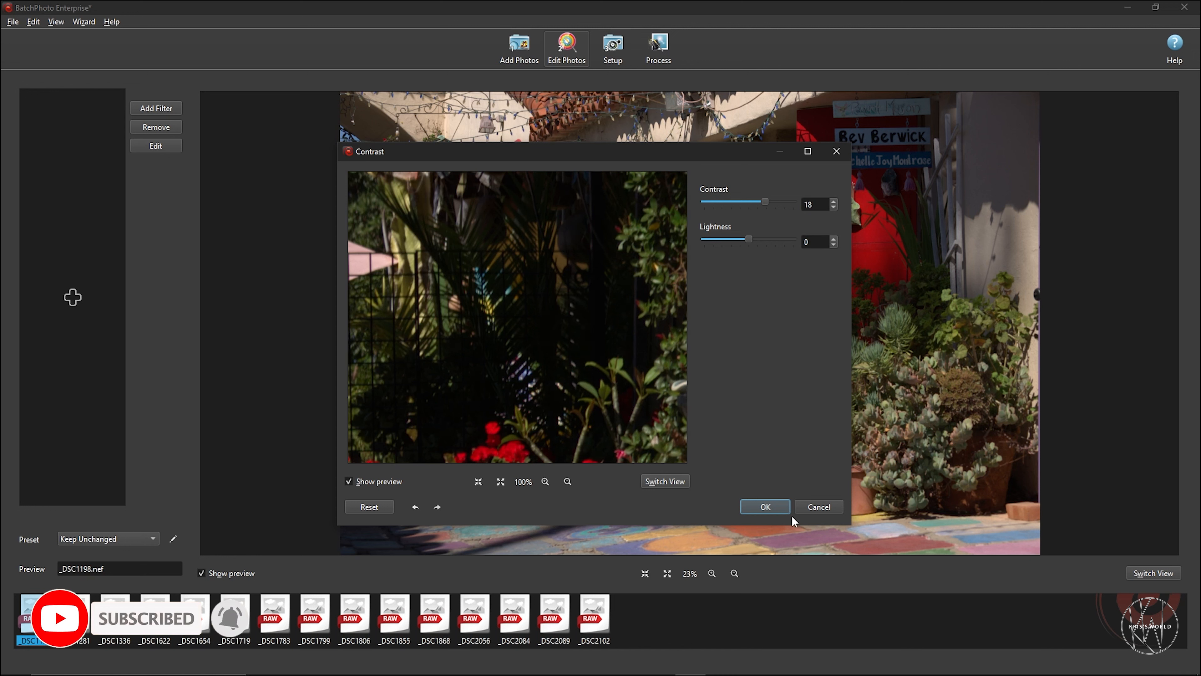
{"action": "left_click", "coordinate": [674, 483]}
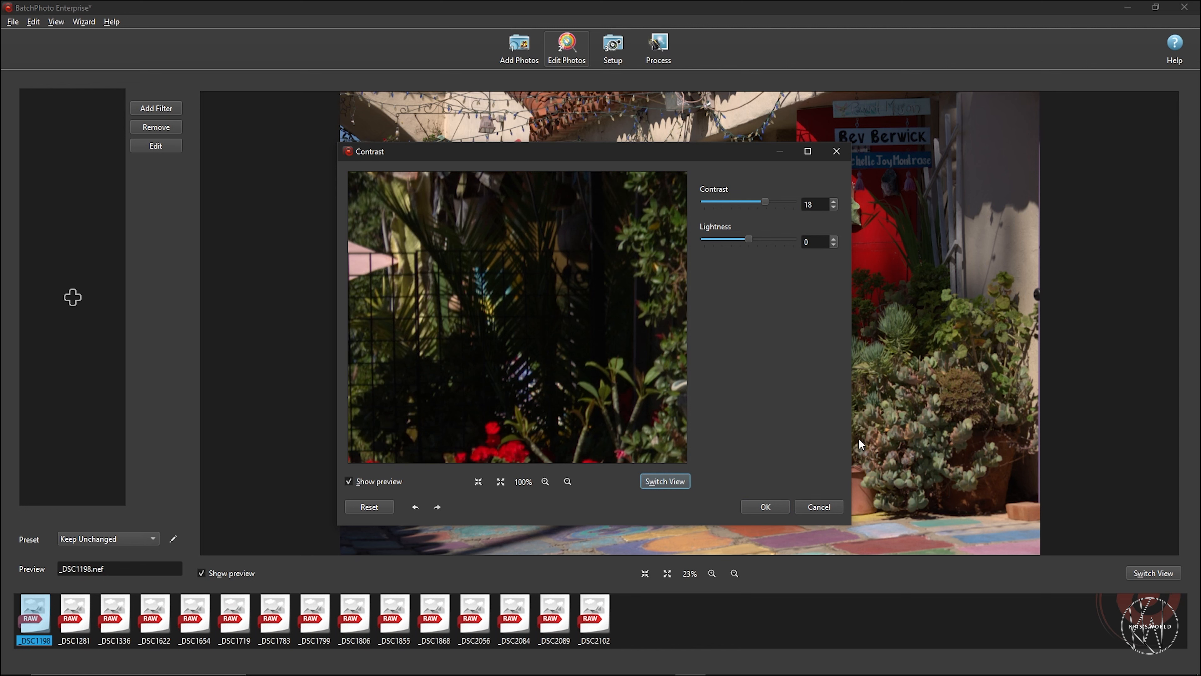
{"action": "left_click", "coordinate": [766, 507]}
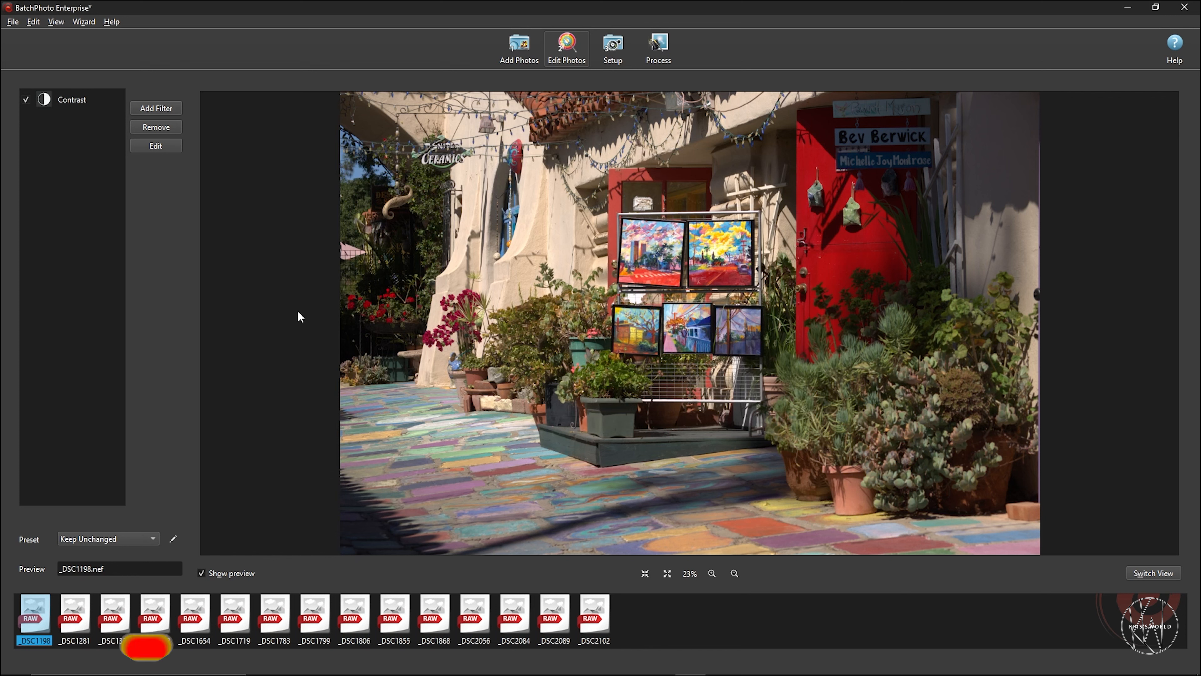
Add the Hue/Saturation filter from the touch-up filters to the batch
{"action": "left_click", "coordinate": [145, 107]}
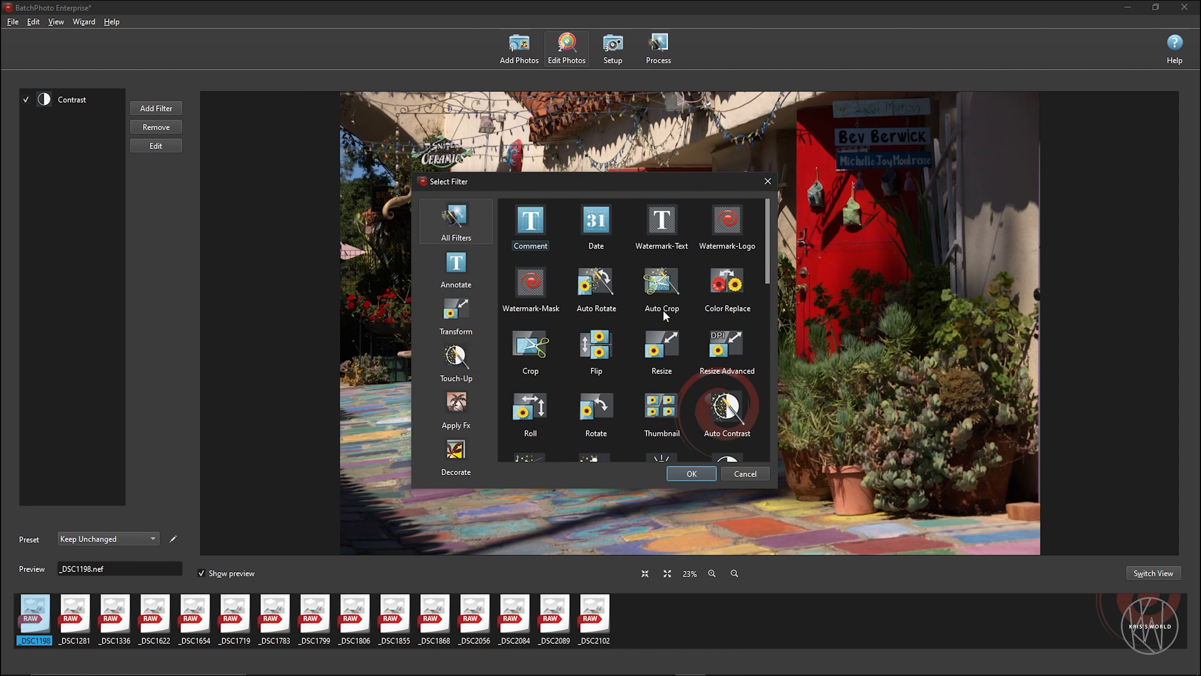
{"action": "left_click_drag", "start_coordinate": [766, 259], "coordinate": [767, 276]}
{"action": "left_click", "coordinate": [458, 362]}
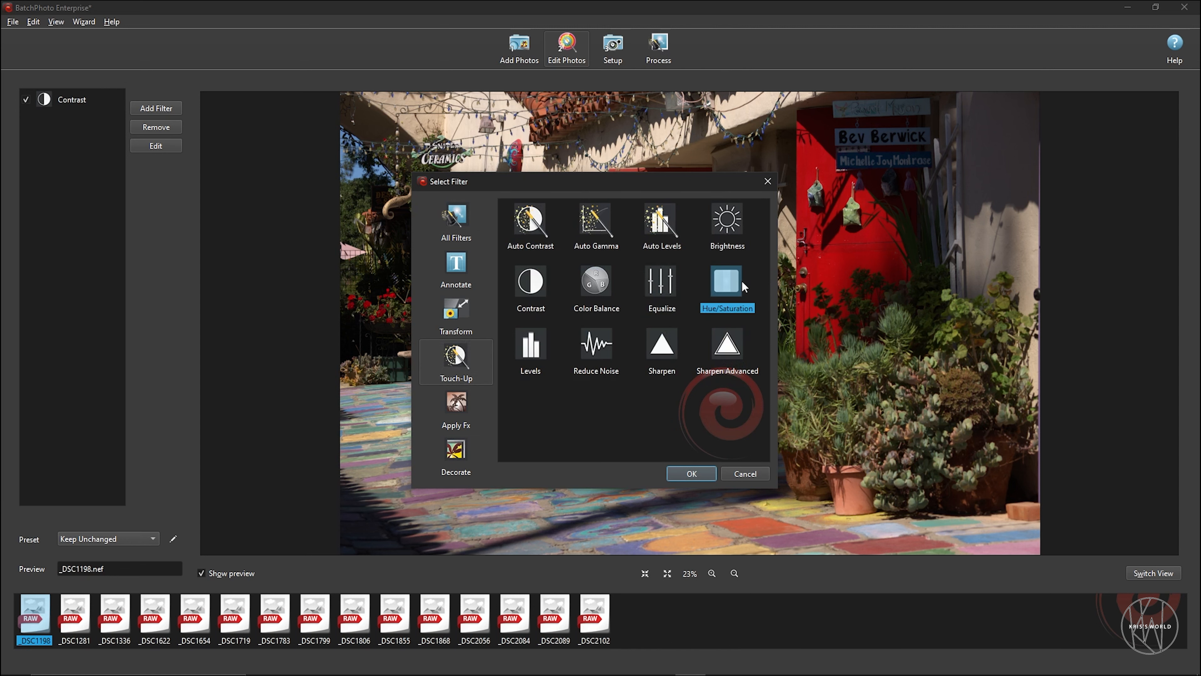
{"action": "left_click", "coordinate": [675, 479]}
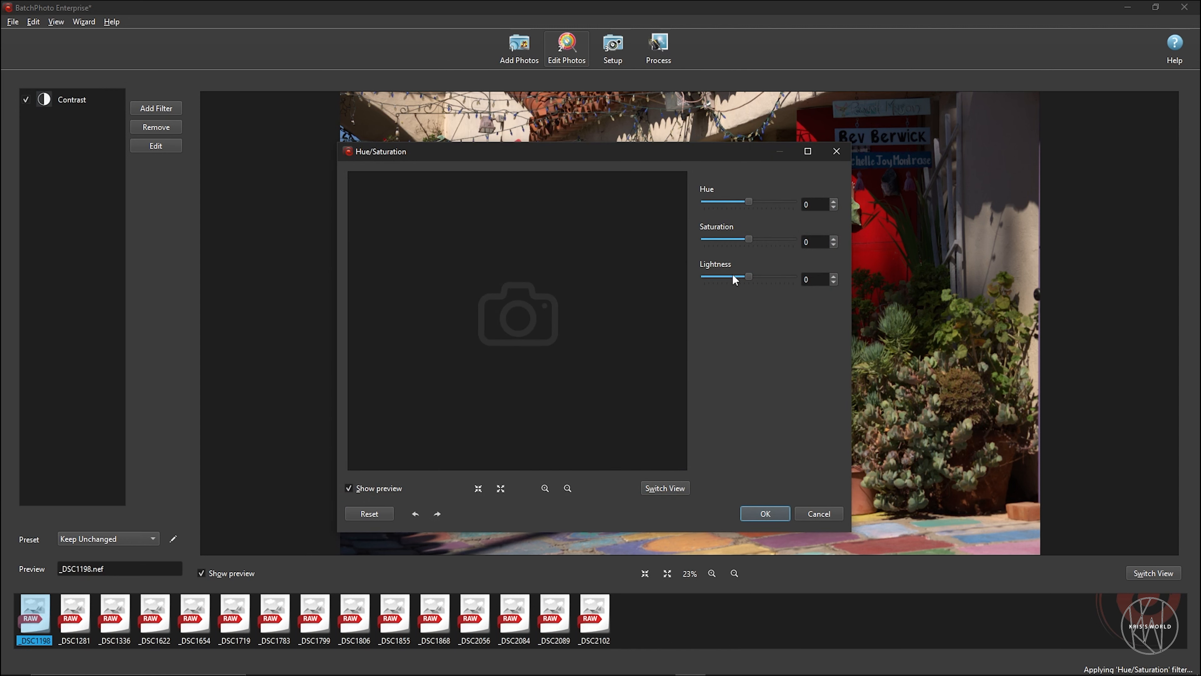
Set the saturation to 35, lower the lightness slightly, and apply the Hue/Saturation filter
{"action": "left_click_drag", "start_coordinate": [750, 239], "coordinate": [766, 240]}
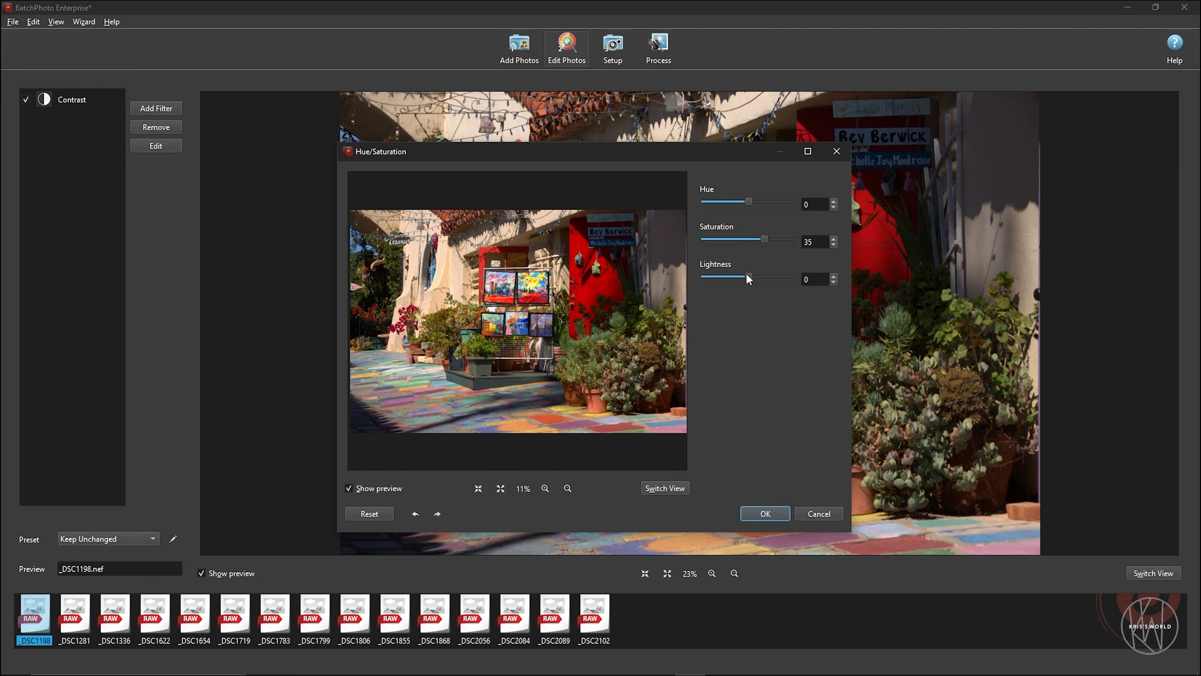
{"action": "left_click_drag", "start_coordinate": [749, 278], "coordinate": [746, 278]}
{"action": "left_click", "coordinate": [765, 513]}
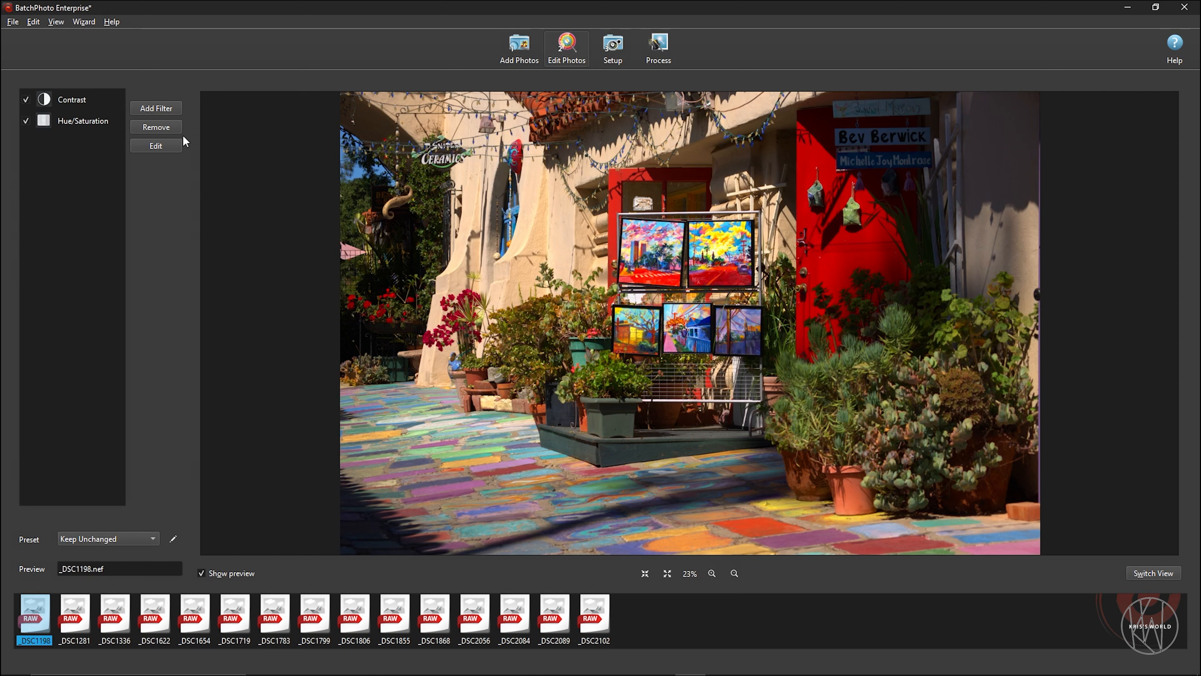
Add the Watermark-Logo filter to the batch
{"action": "left_click", "coordinate": [163, 110]}
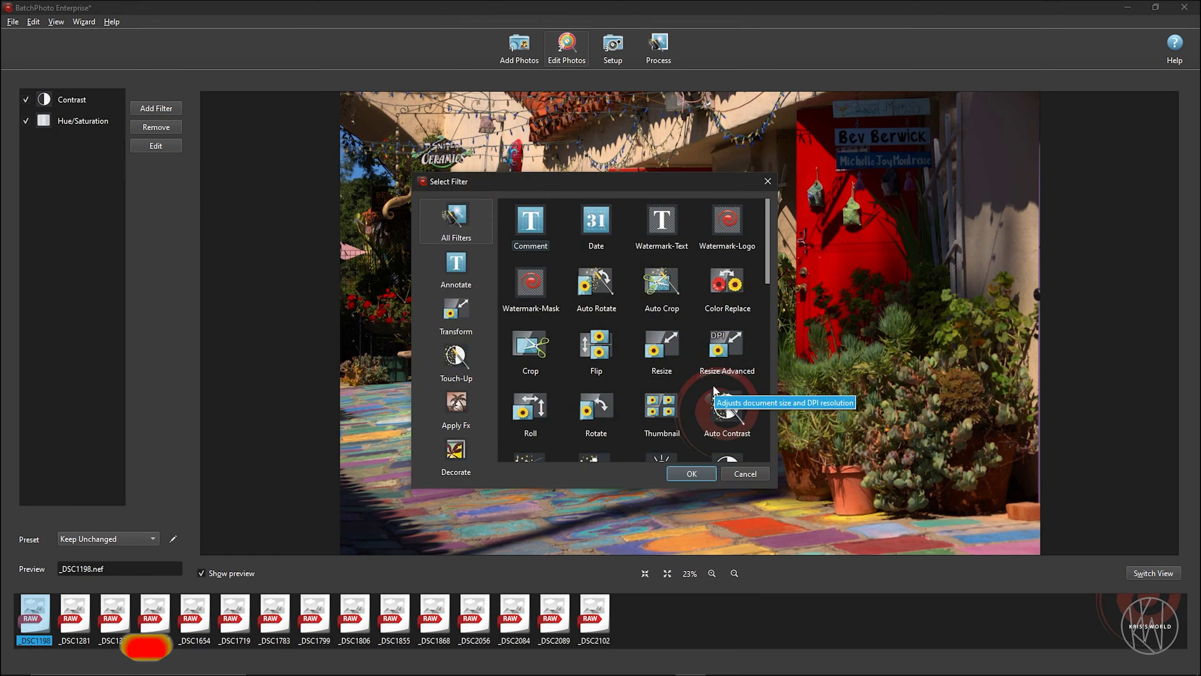
{"action": "left_click", "coordinate": [731, 226]}
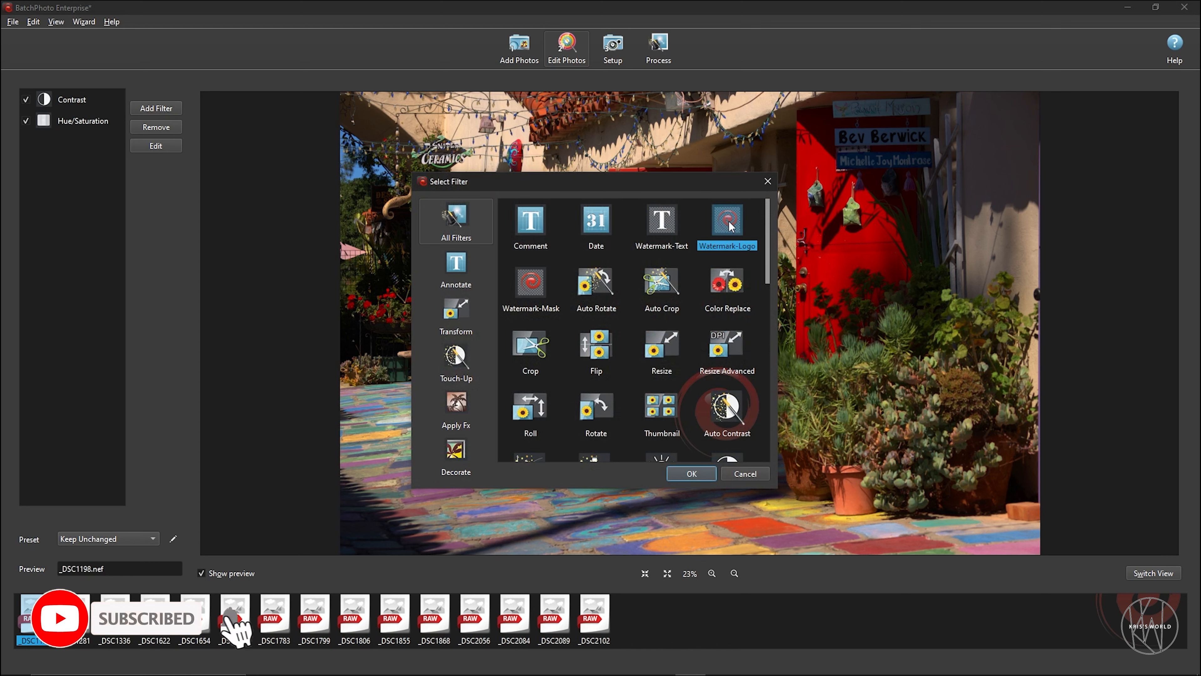
{"action": "left_click", "coordinate": [695, 473]}
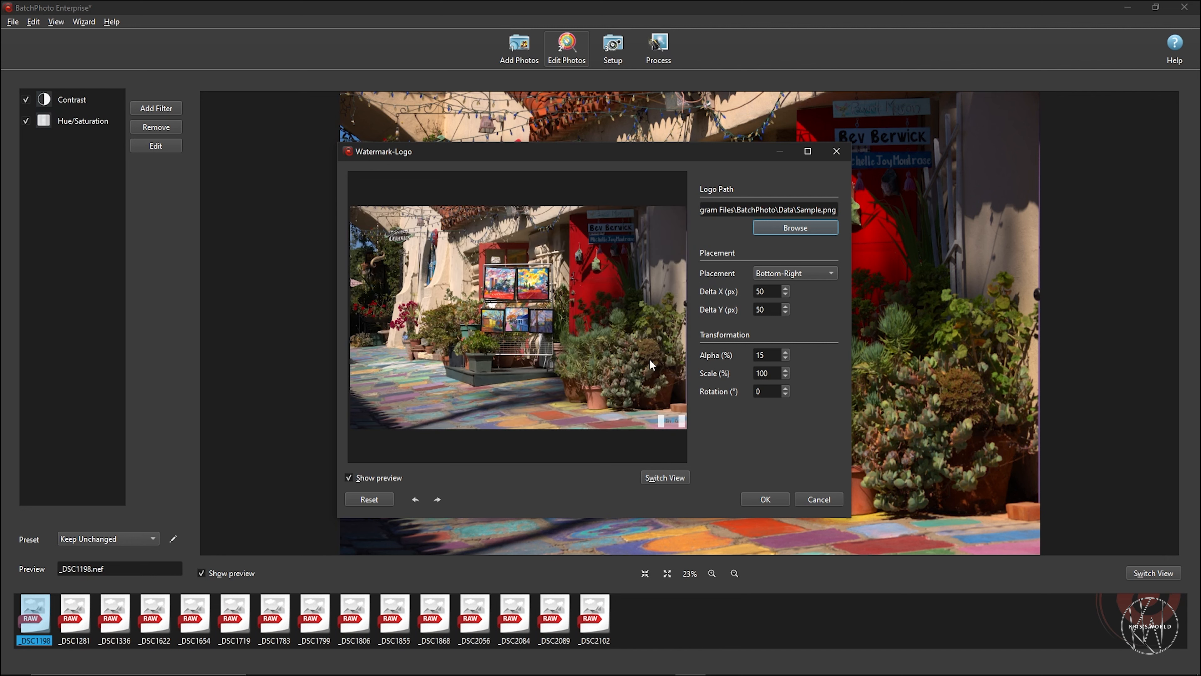
Load Kris's World Logo 72.png as the watermark, scale it to 77% with offsets of 145 and 127 px, and apply it
{"action": "left_click", "coordinate": [785, 229]}
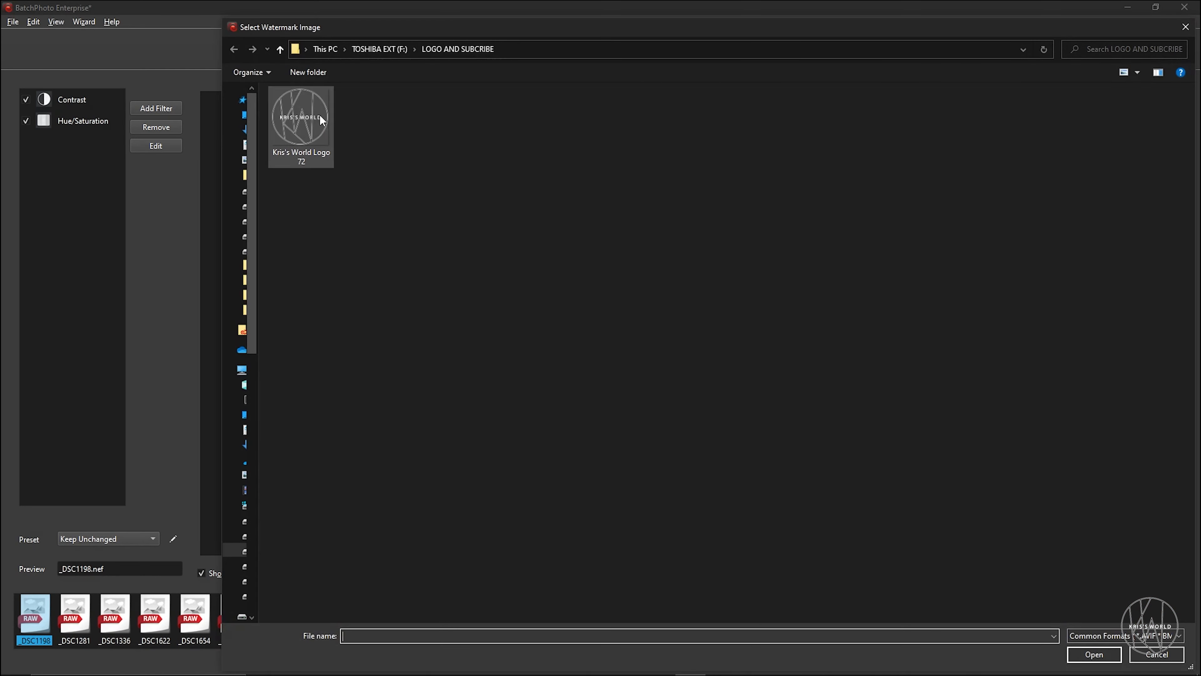
{"action": "left_click", "coordinate": [319, 114]}
{"action": "left_click", "coordinate": [1094, 653]}
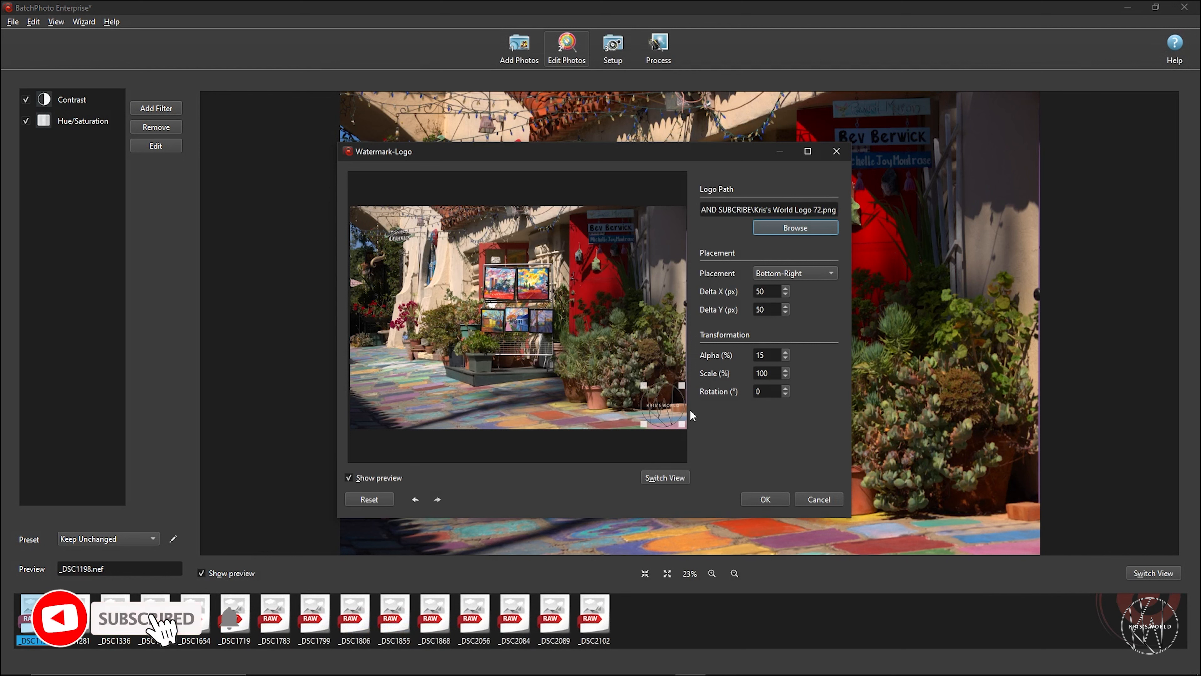
{"action": "mouse_move", "coordinate": [651, 396]}
{"action": "left_mouse_down"}
{"action": "mouse_move", "coordinate": [638, 381]}
{"action": "mouse_move", "coordinate": [662, 406]}
{"action": "left_mouse_up"}
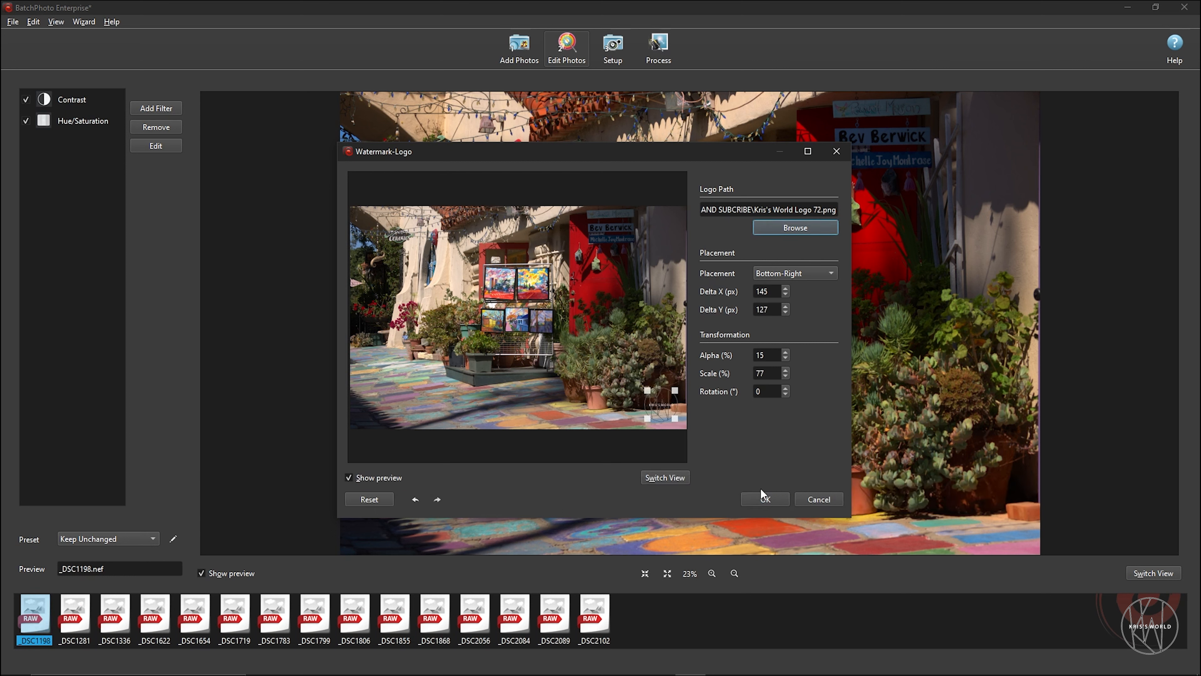
{"action": "left_click", "coordinate": [767, 500]}
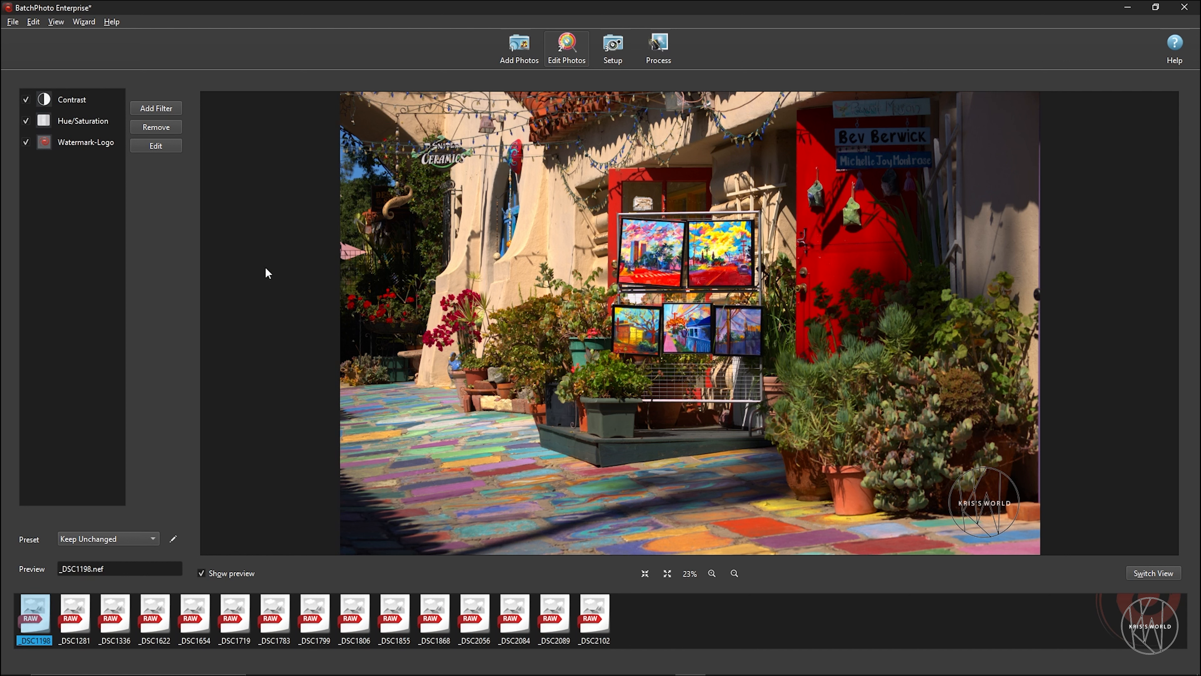
Open the output setup and show the available destination types
{"action": "left_click", "coordinate": [615, 45]}
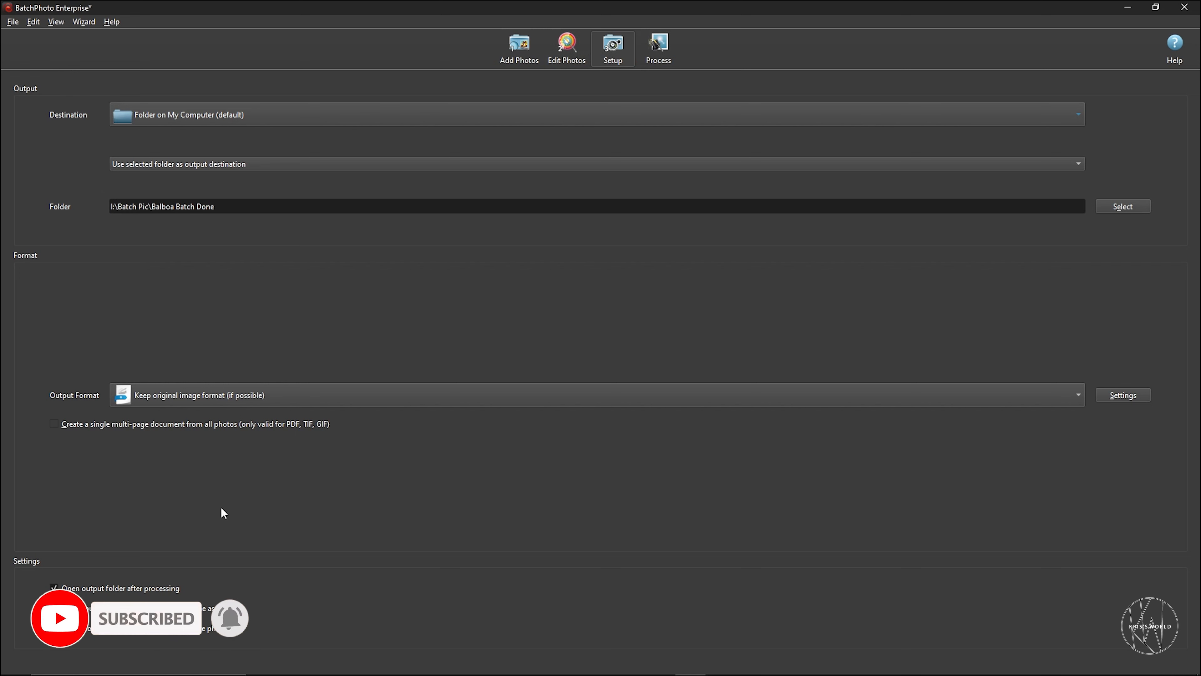
{"action": "left_click", "coordinate": [258, 115]}
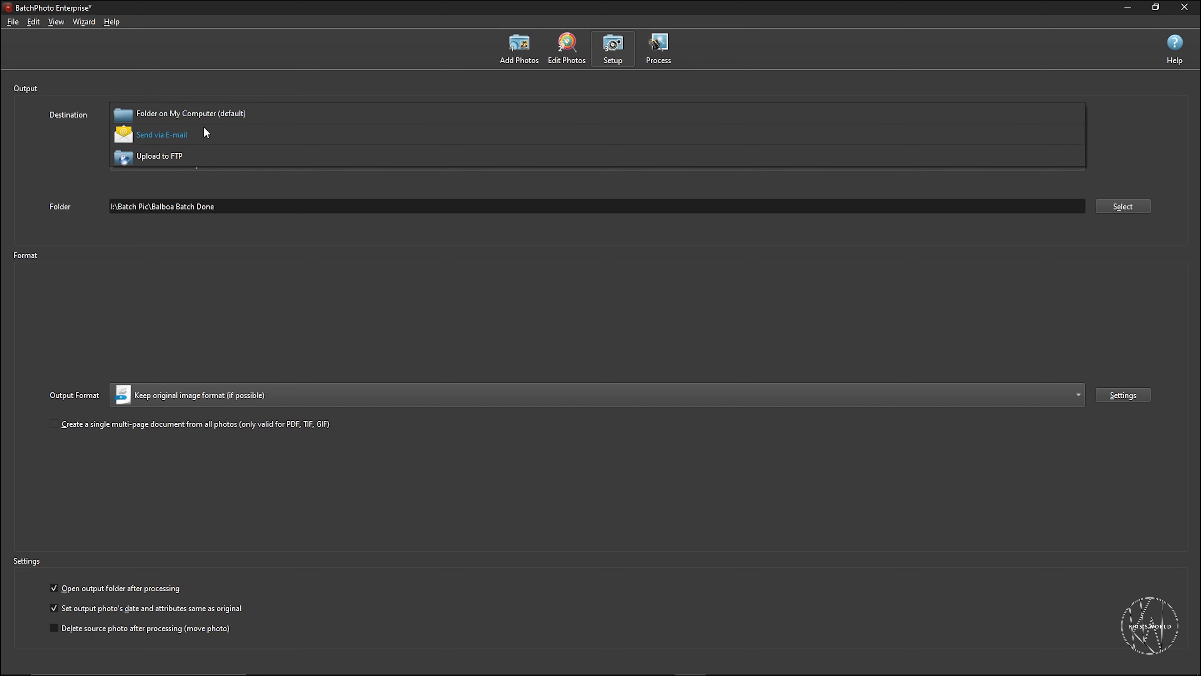